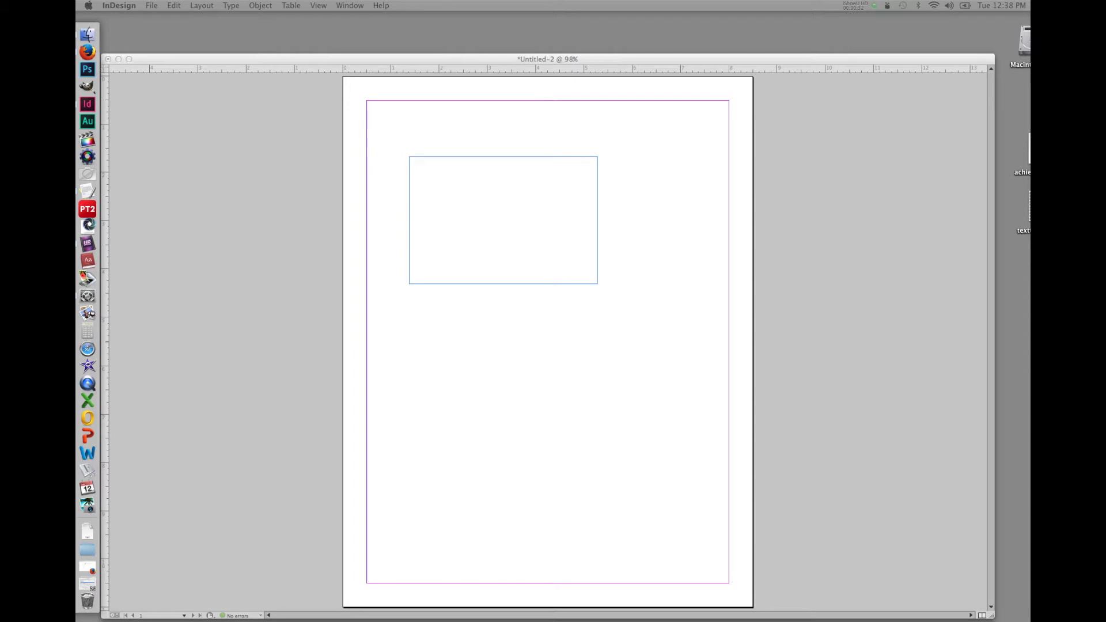
Paste the copied sentence "The quick brown fox jumps over the lazy dag" into the empty text frame and check whether Dynamic Spelling is enabled.
key("super+c")
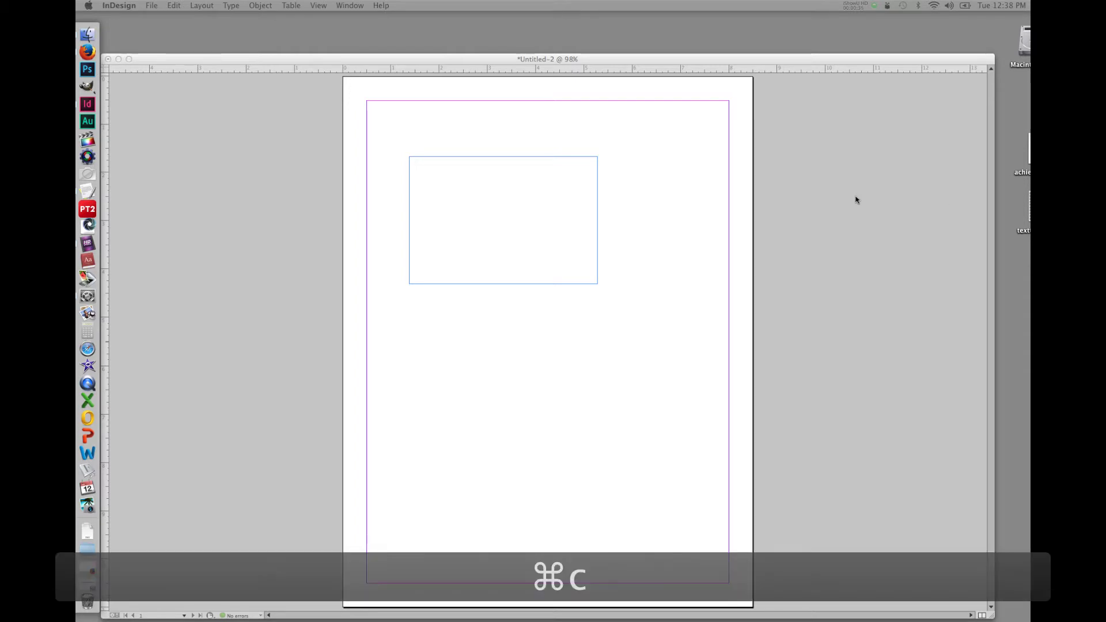
left_click(484, 178)
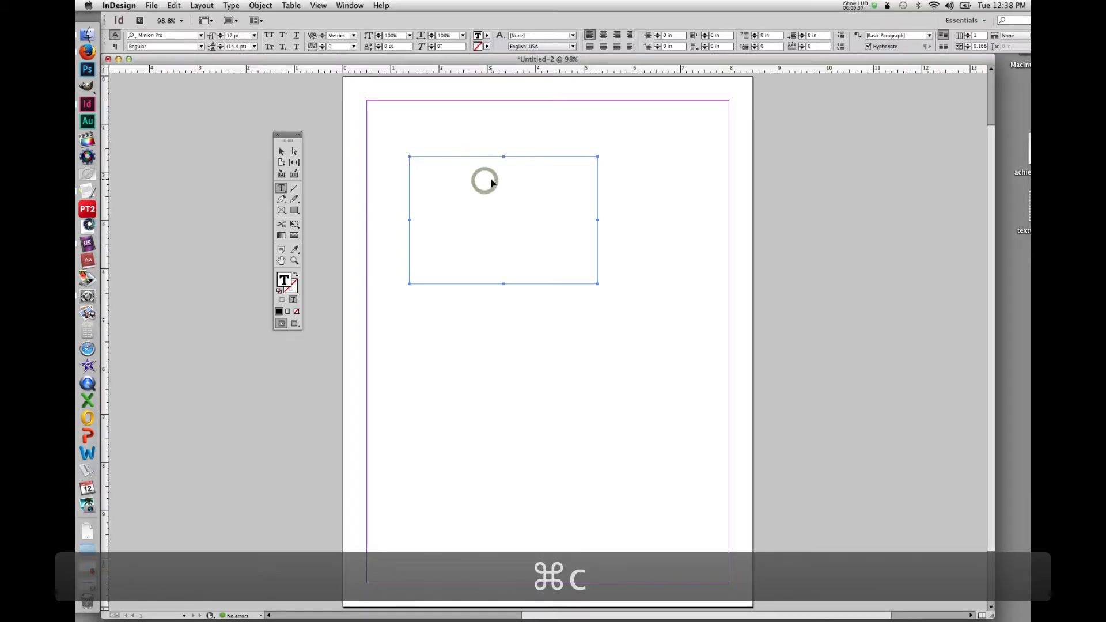
key("super+v")
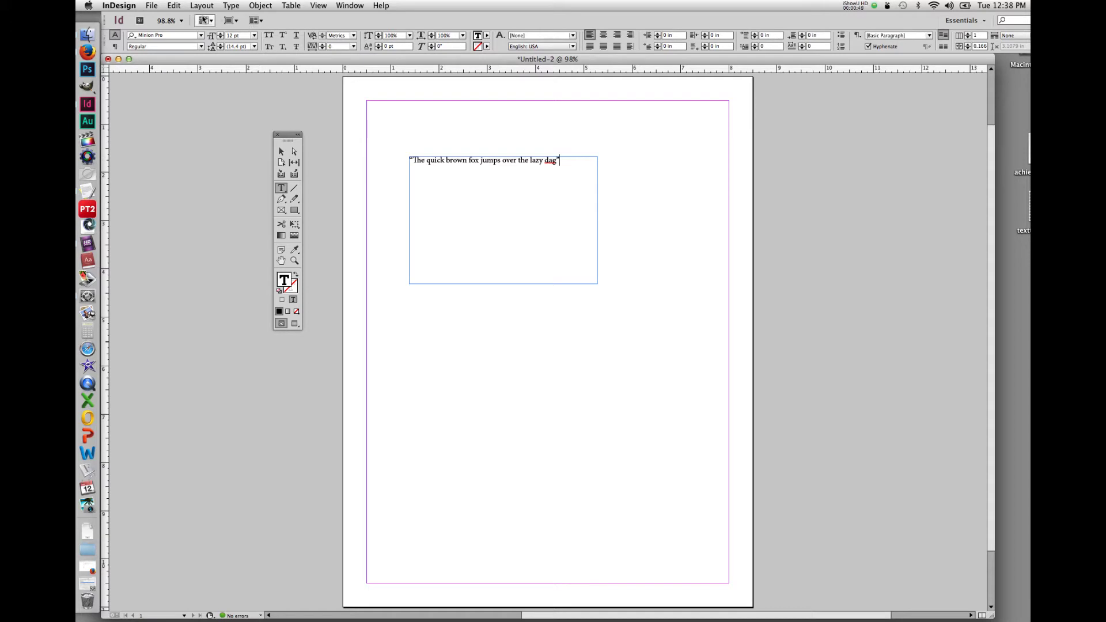
left_click(173, 6)
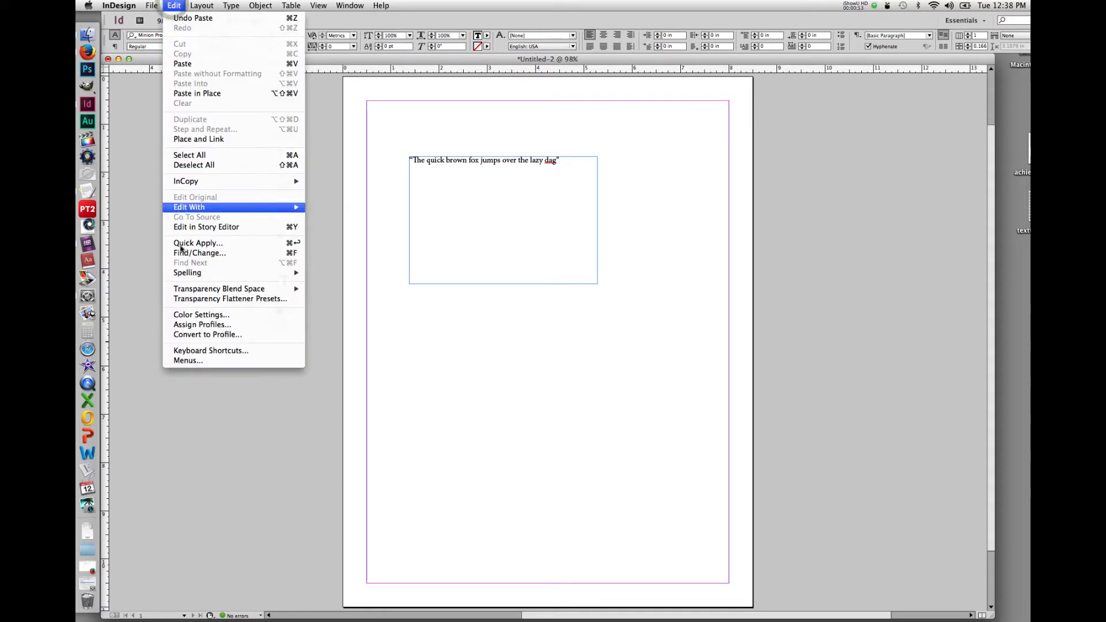
mouse_move(196, 273)
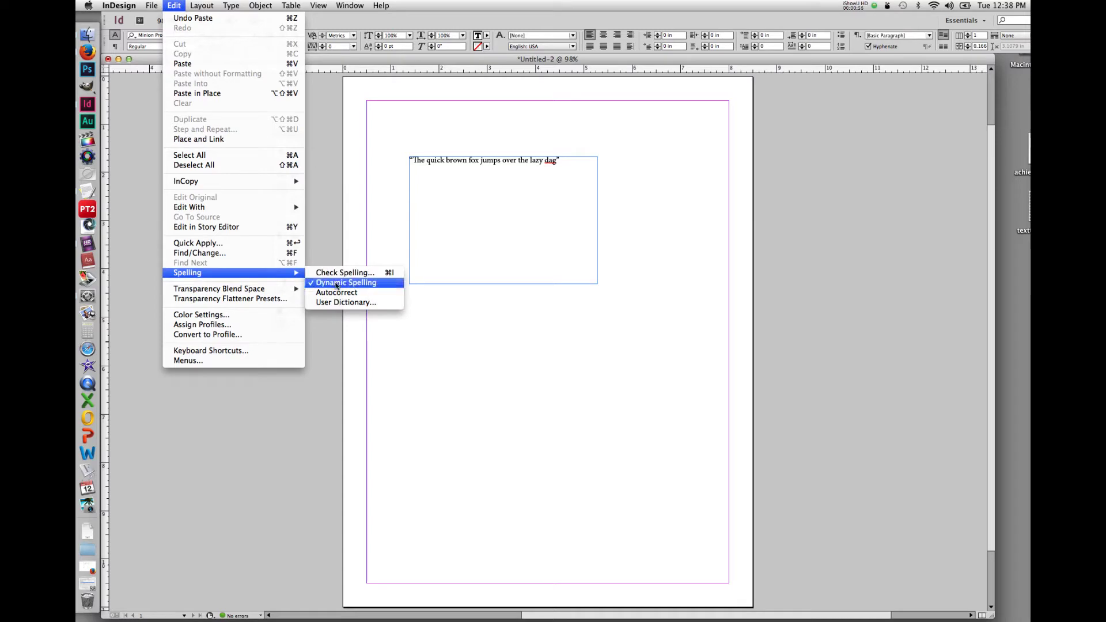
left_click(526, 206)
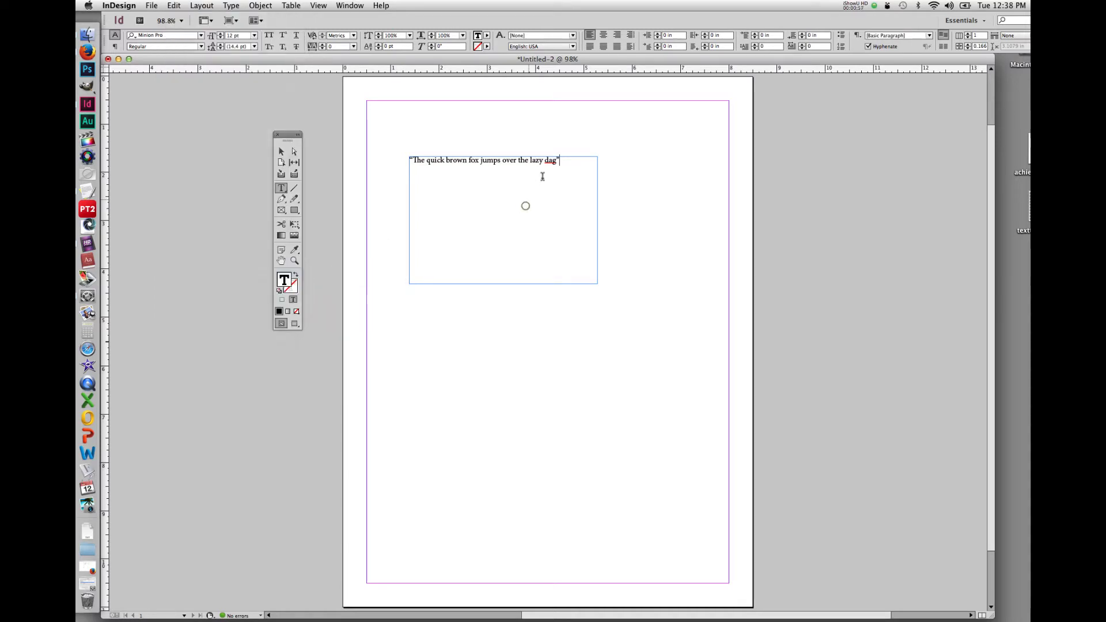
Spell-check the word "dag" in the sentence and replace it with the suggested correction "dog".
left_click_drag(555, 161, 544, 164)
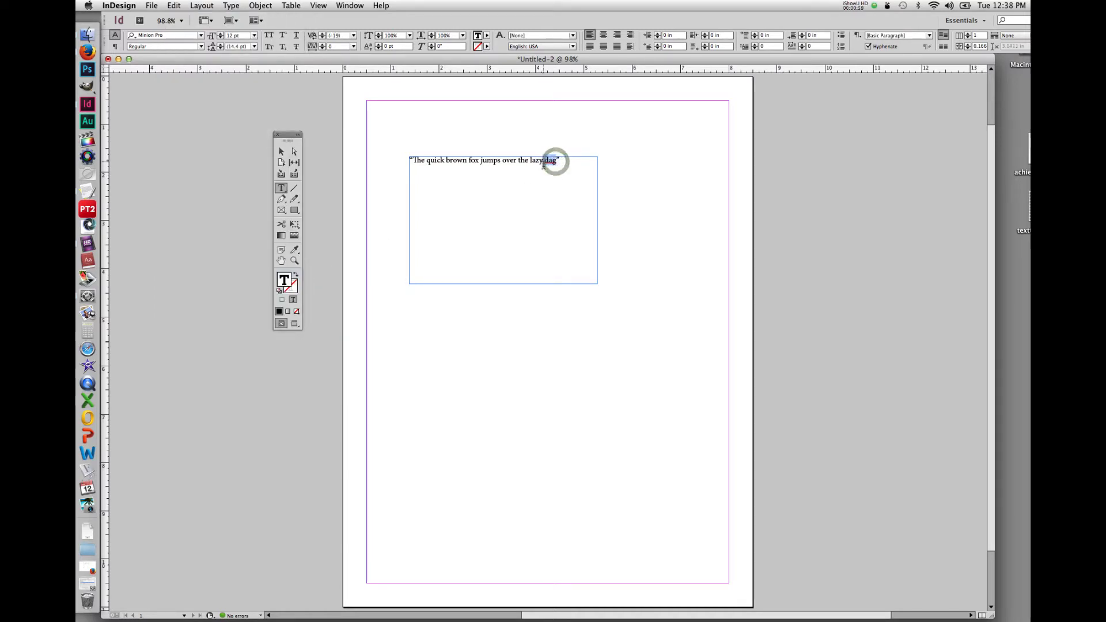
left_click(564, 166)
double_click(550, 161)
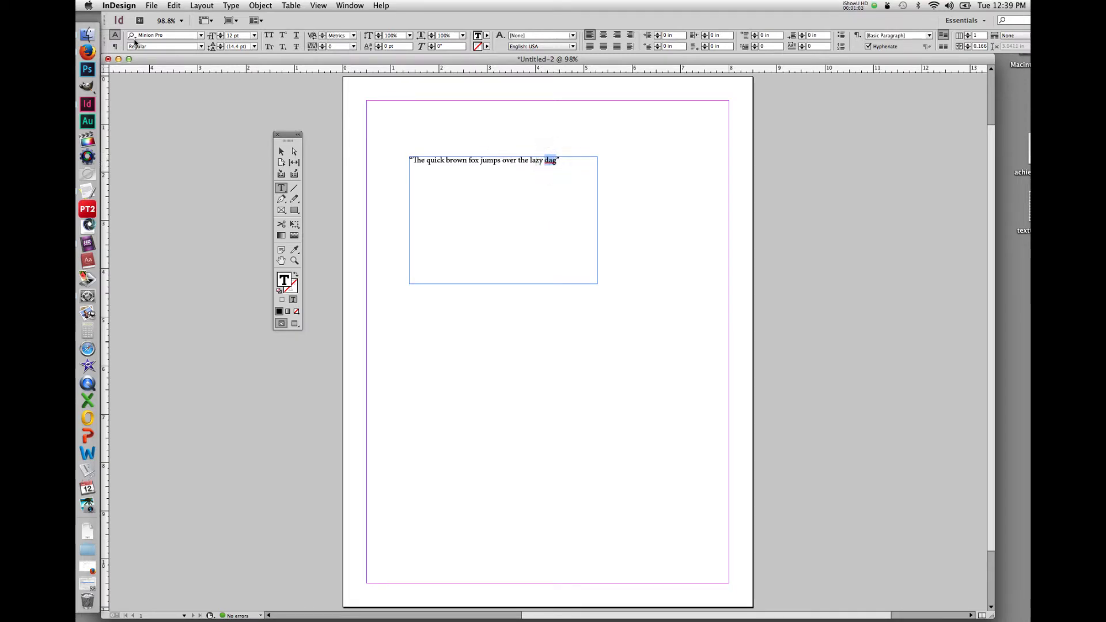
left_click(174, 5)
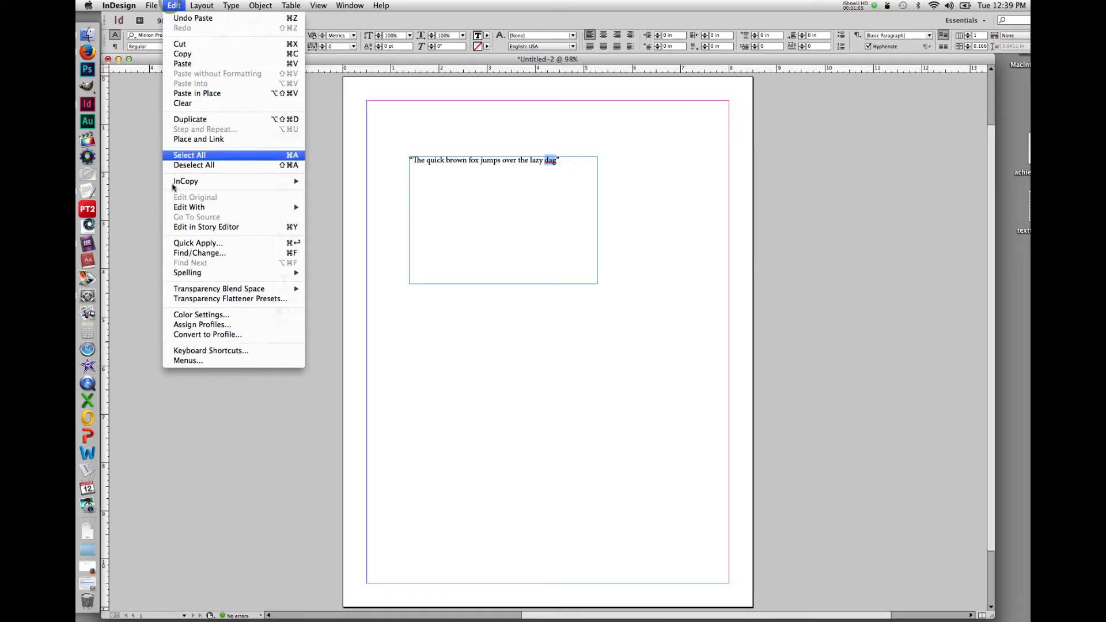
mouse_move(226, 274)
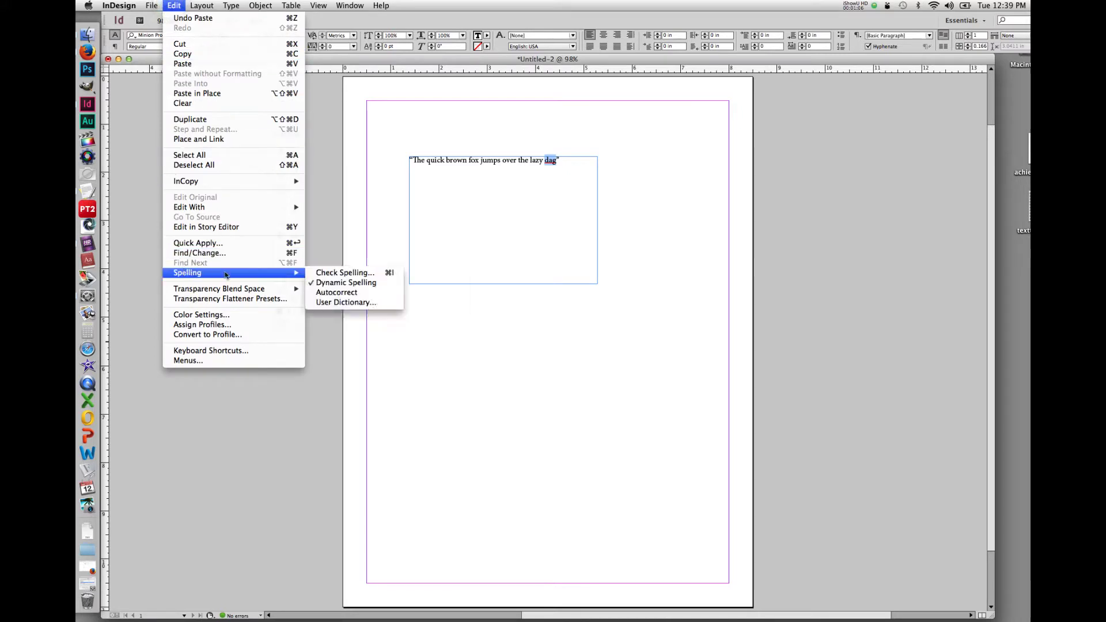
left_click(320, 275)
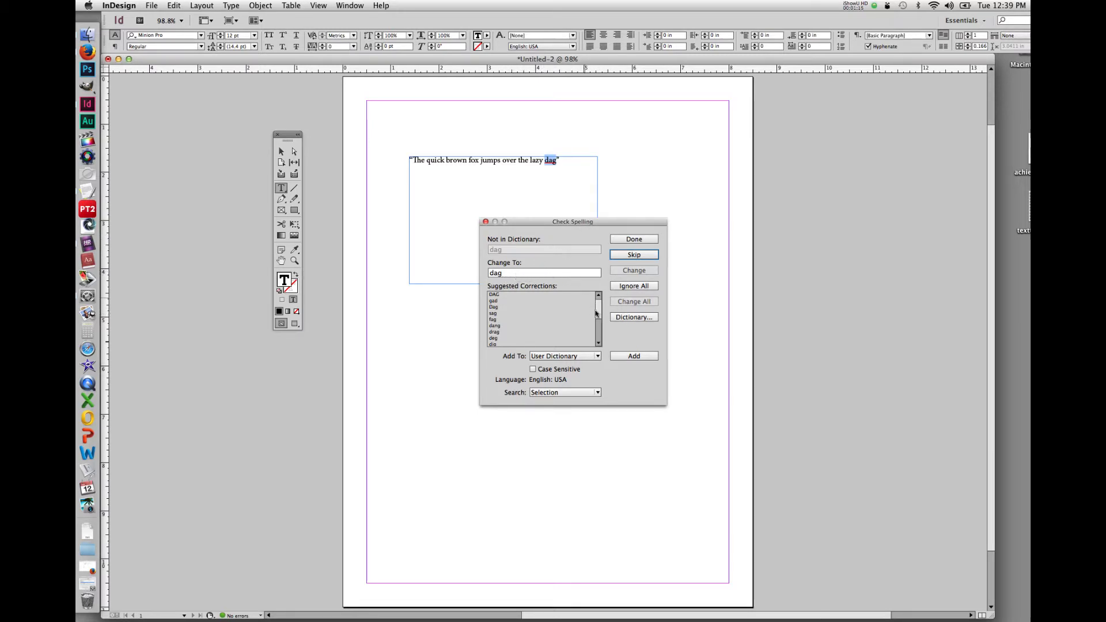
left_click_drag(596, 314, 597, 329)
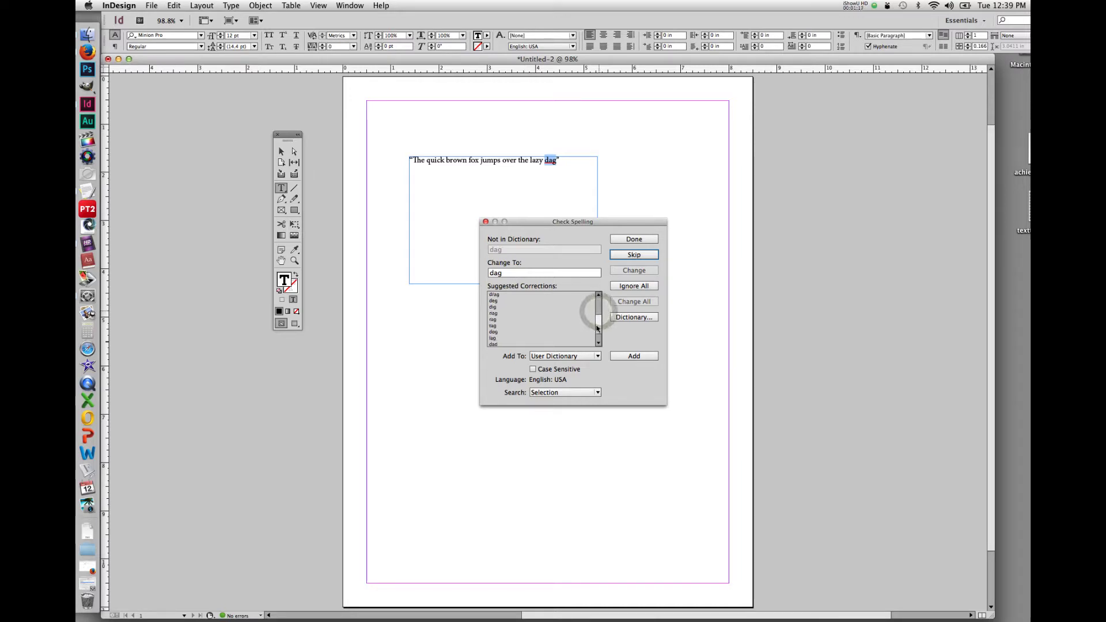
left_click(494, 332)
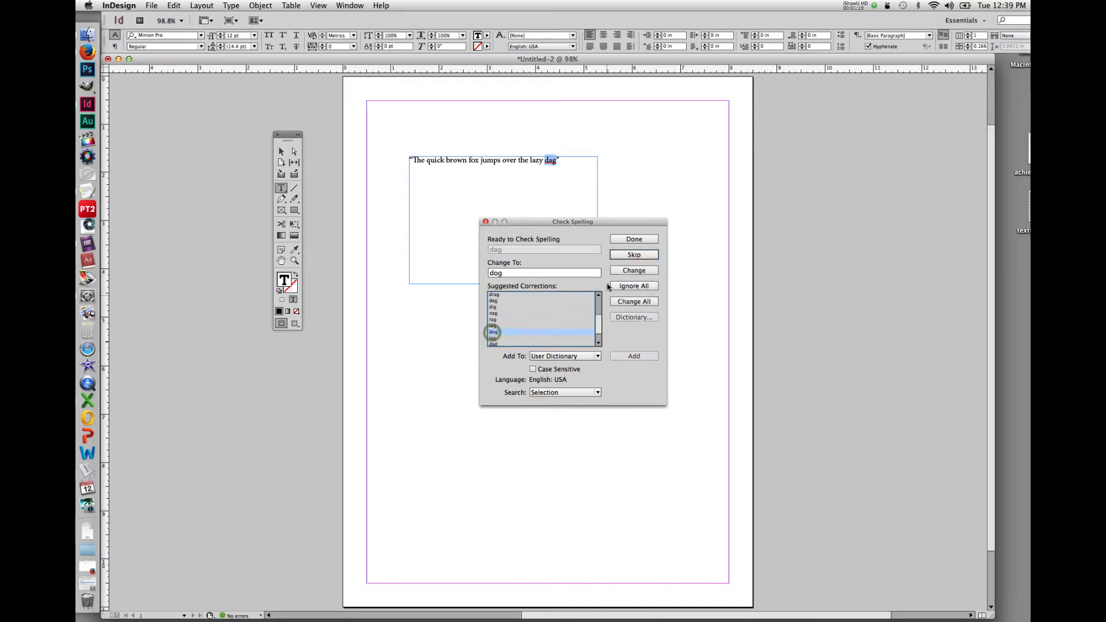
left_click(628, 270)
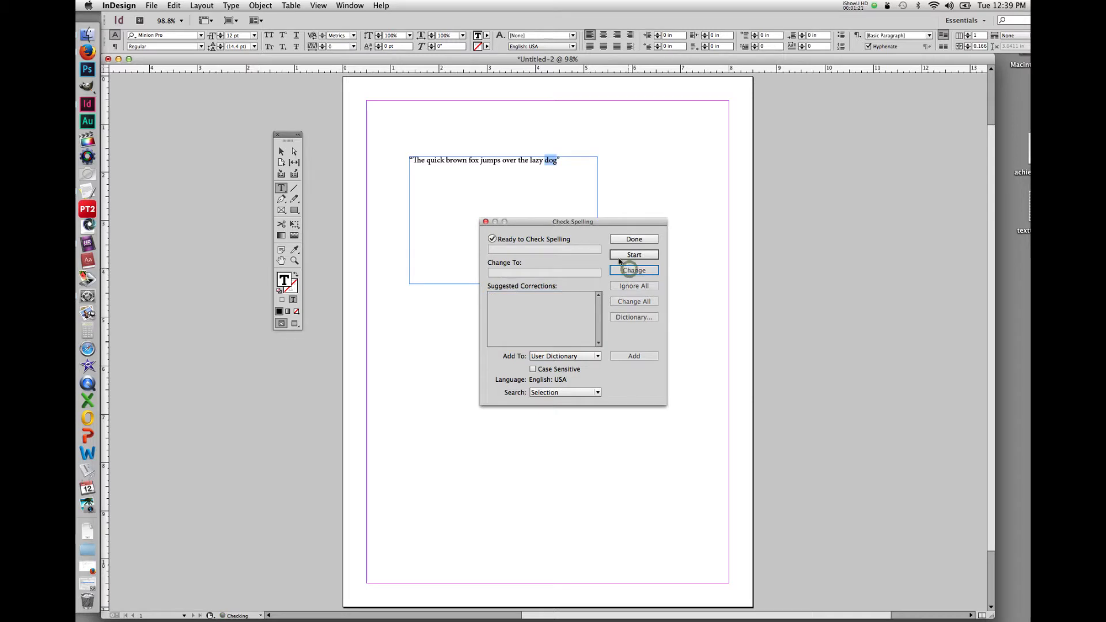
left_click(629, 239)
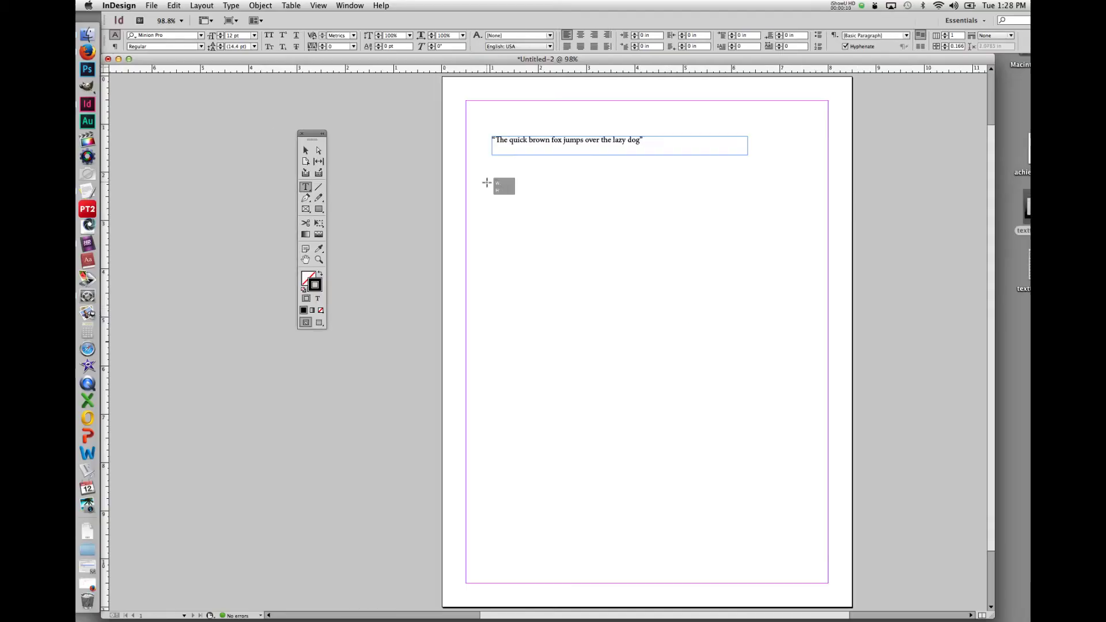
Draw a text frame about 4.6 by 2.4 in below the sentence and enter "Truck" in it.
left_click_drag(486, 182, 706, 296)
type("Truck")
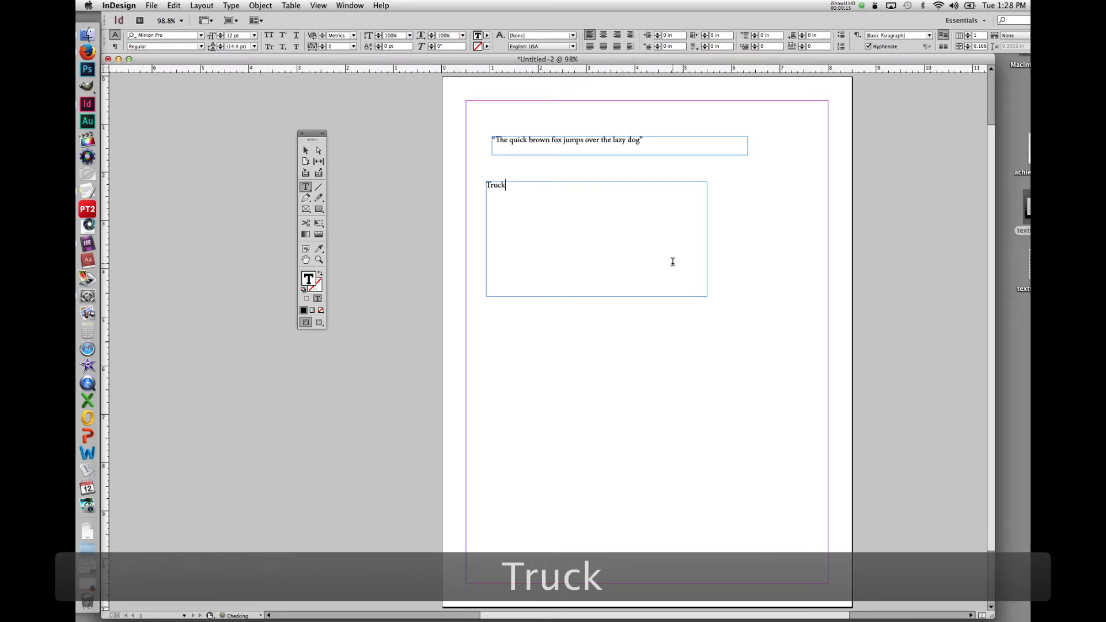
Select the word "Truck" and set its font size to 48 pt.
double_click(510, 186)
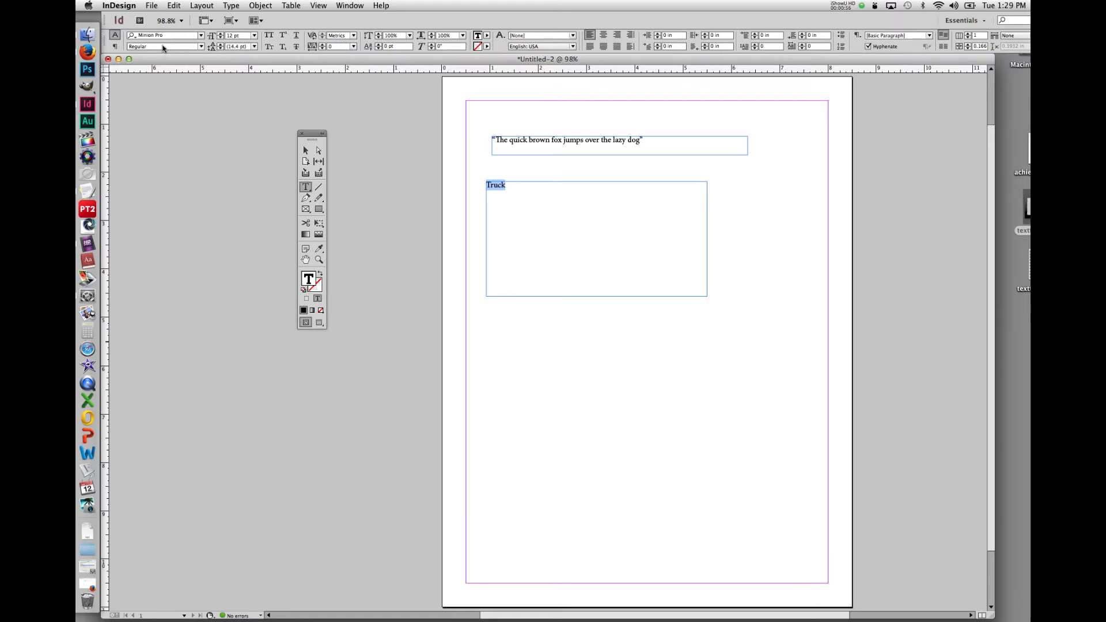
left_click(202, 47)
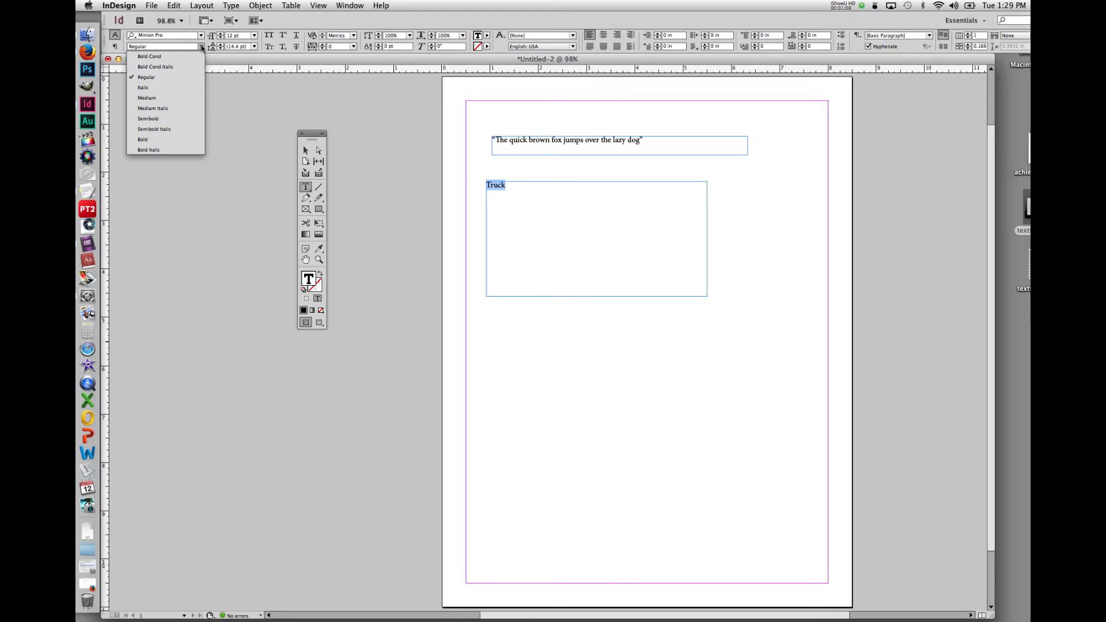
left_click(244, 36)
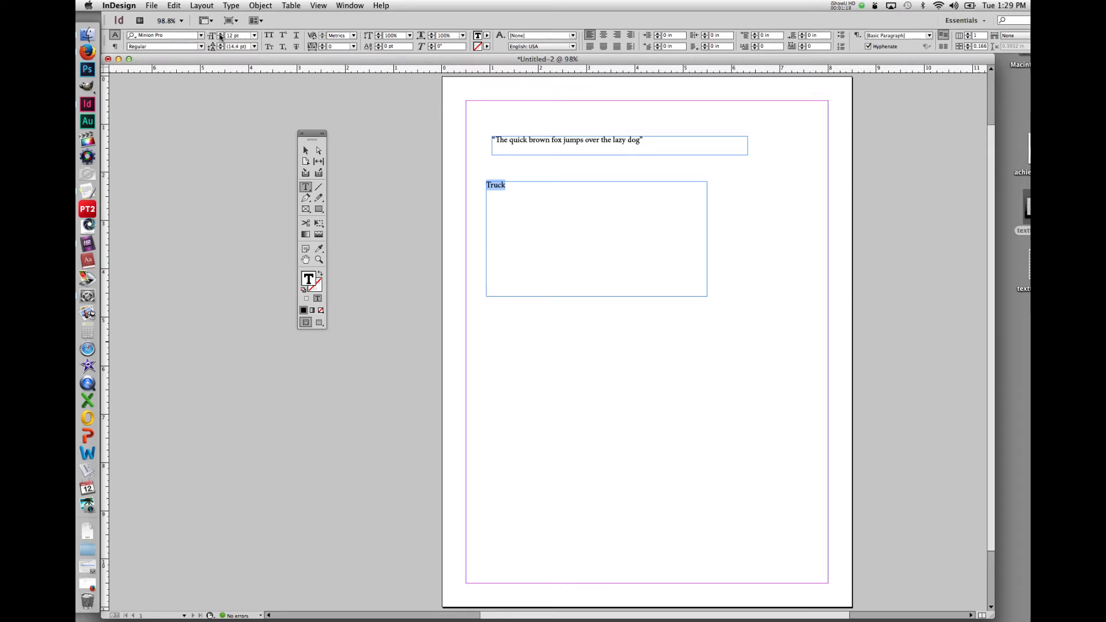
left_click(254, 36)
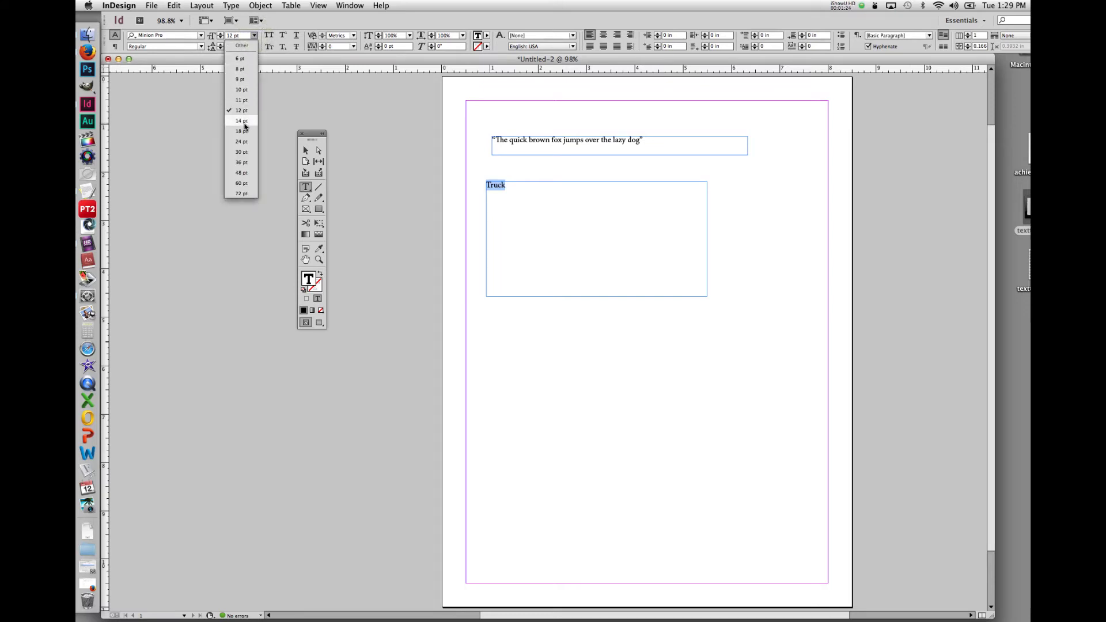
left_click(244, 172)
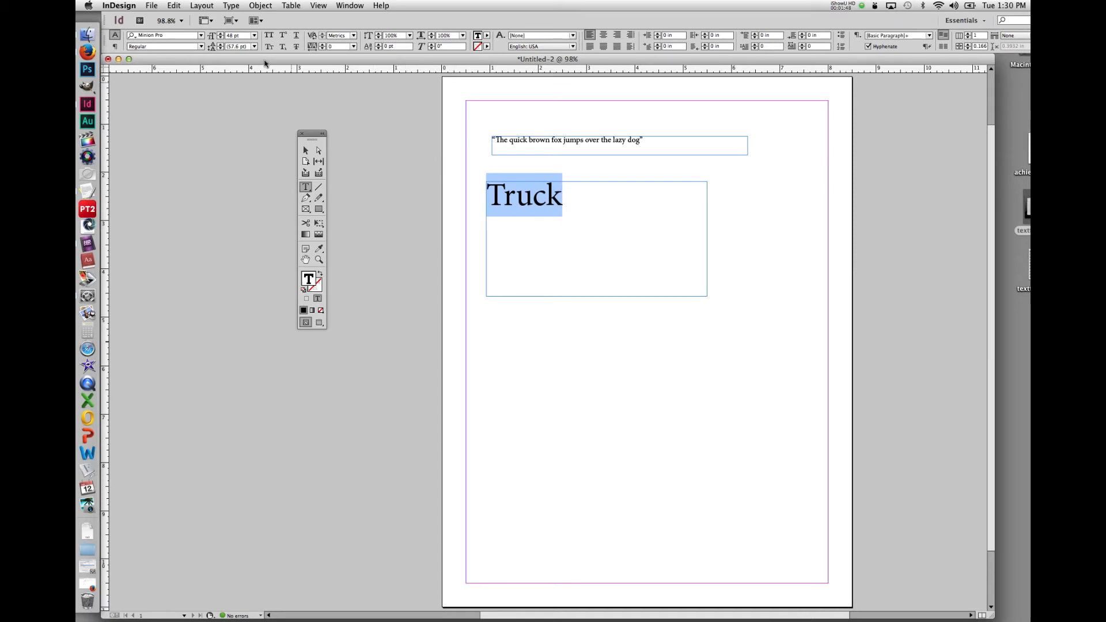
Enlarge the selected word "Truck" to a custom font size of 120 pt.
left_click(233, 36)
type("120")
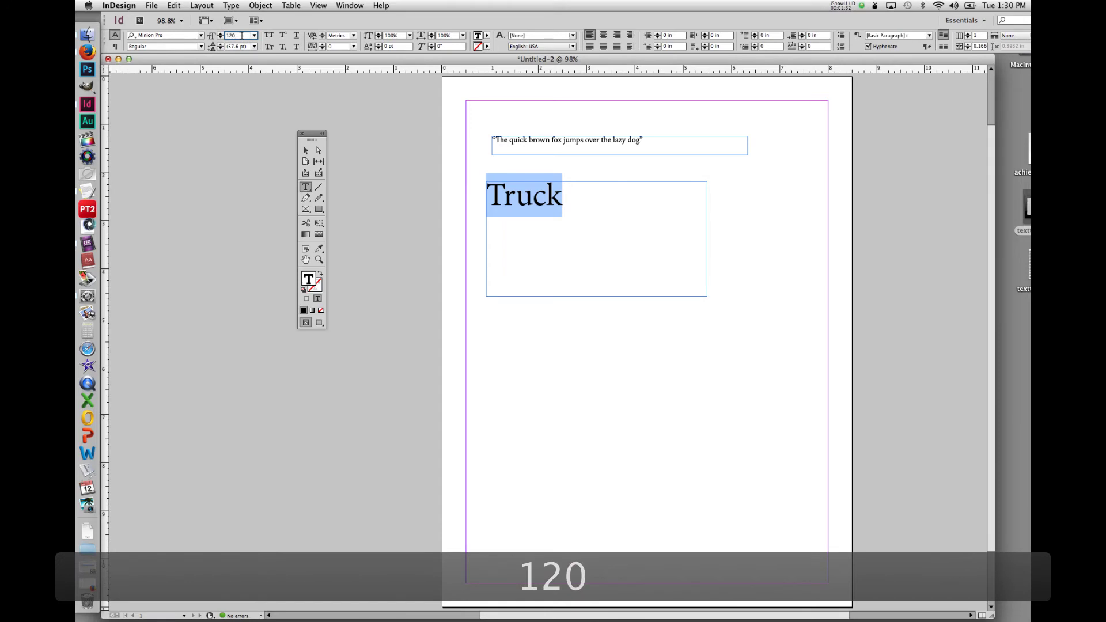
key("Return")
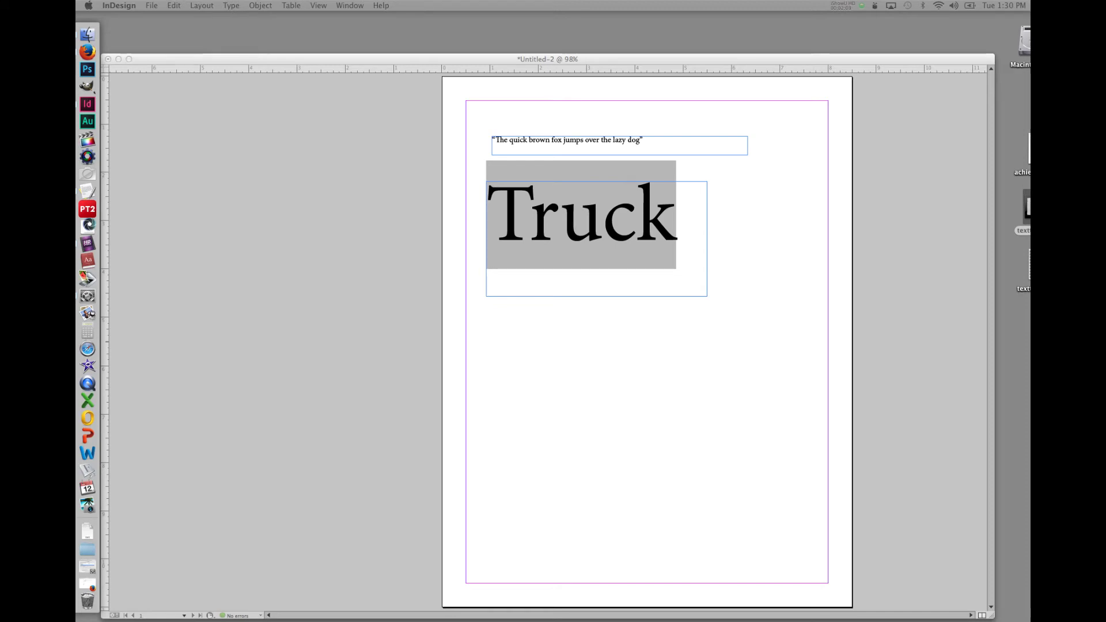
Duplicate the "Truck" text frame straight down, placing the copy just below the original at about Y 4.9 in.
left_click(737, 203)
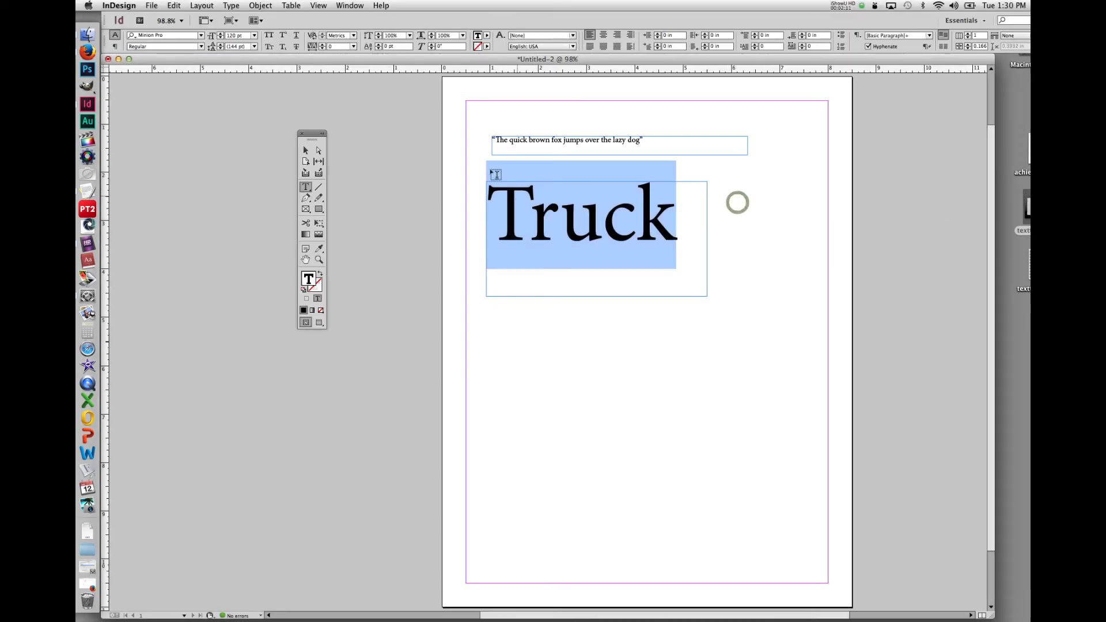
left_click(306, 150)
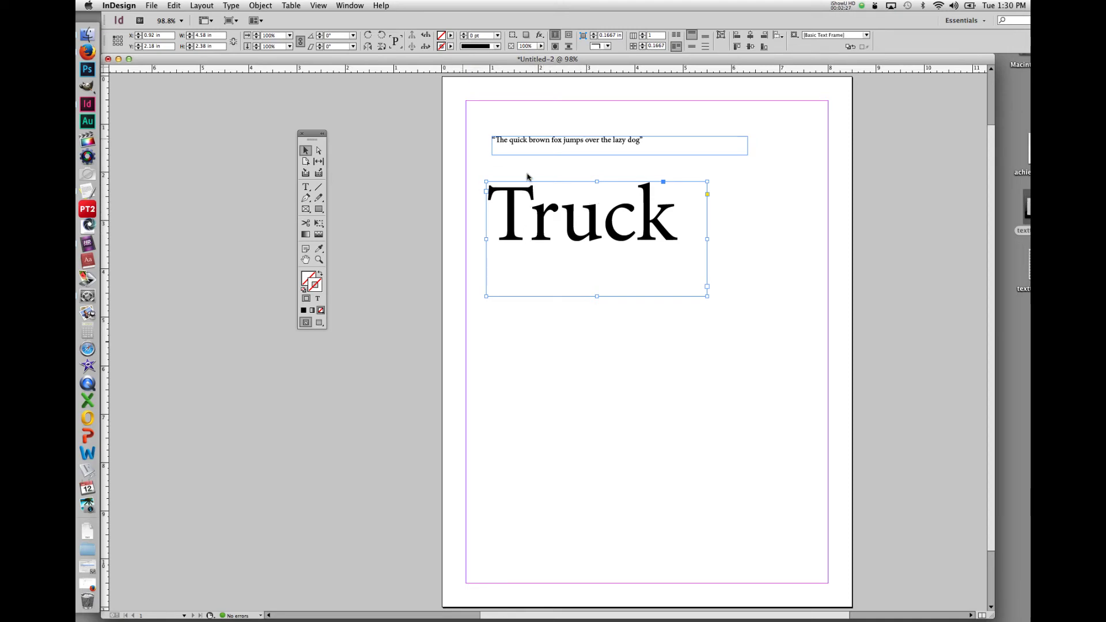
left_click(575, 220)
left_click_drag(575, 221, 580, 328)
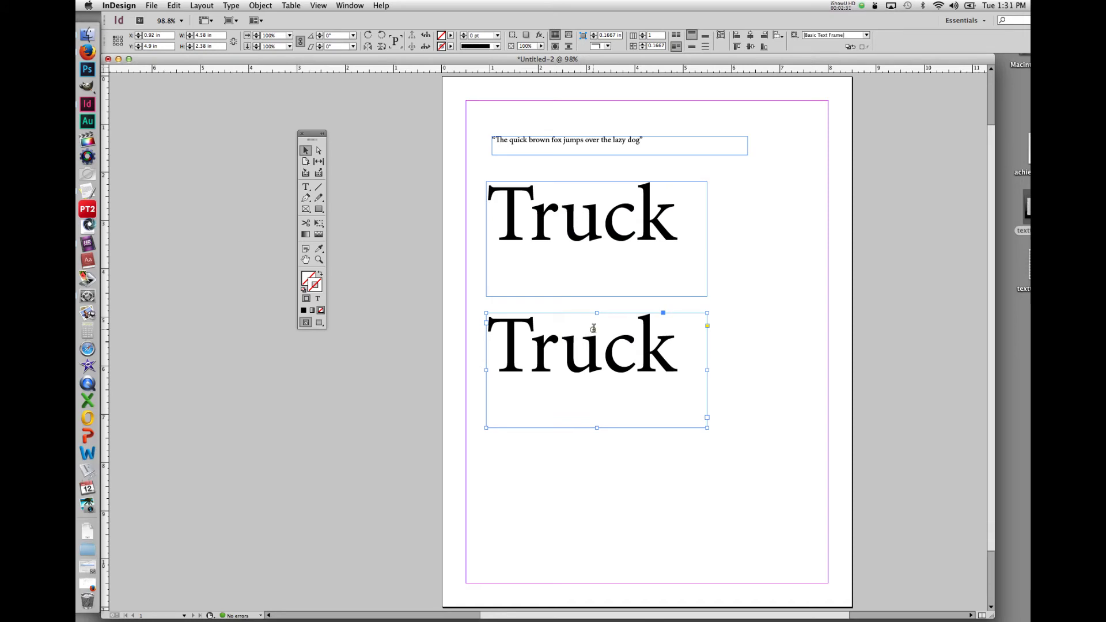
Change the font of the word "Truck" in the lower text frame to Arial Regular.
double_click(593, 332)
left_click_drag(683, 340, 490, 329)
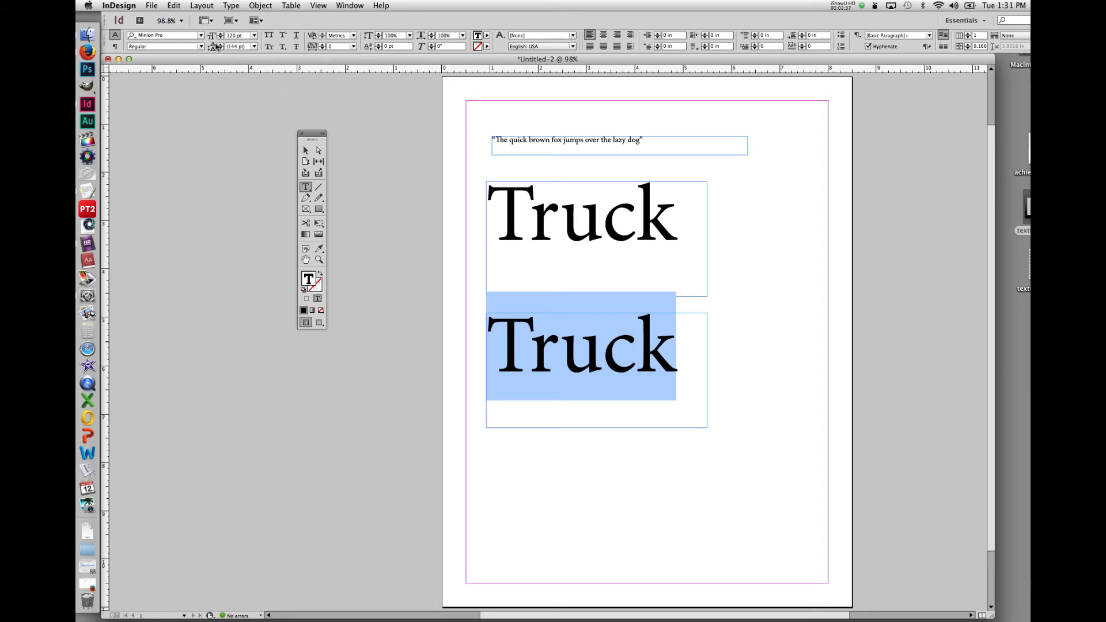
left_click(183, 38)
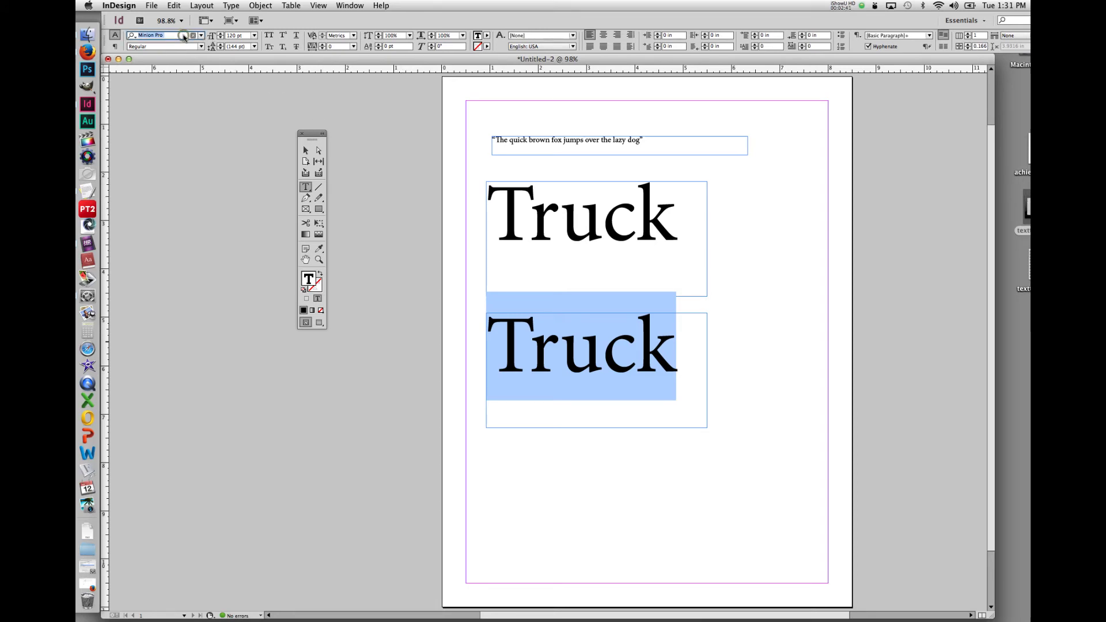
left_click(201, 36)
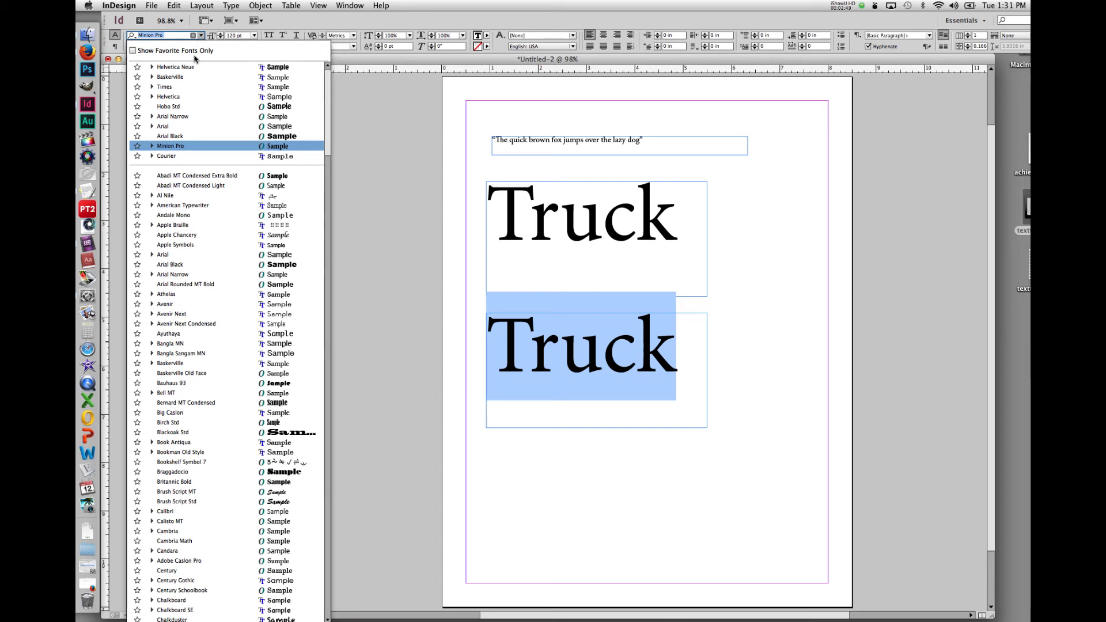
left_click(152, 255)
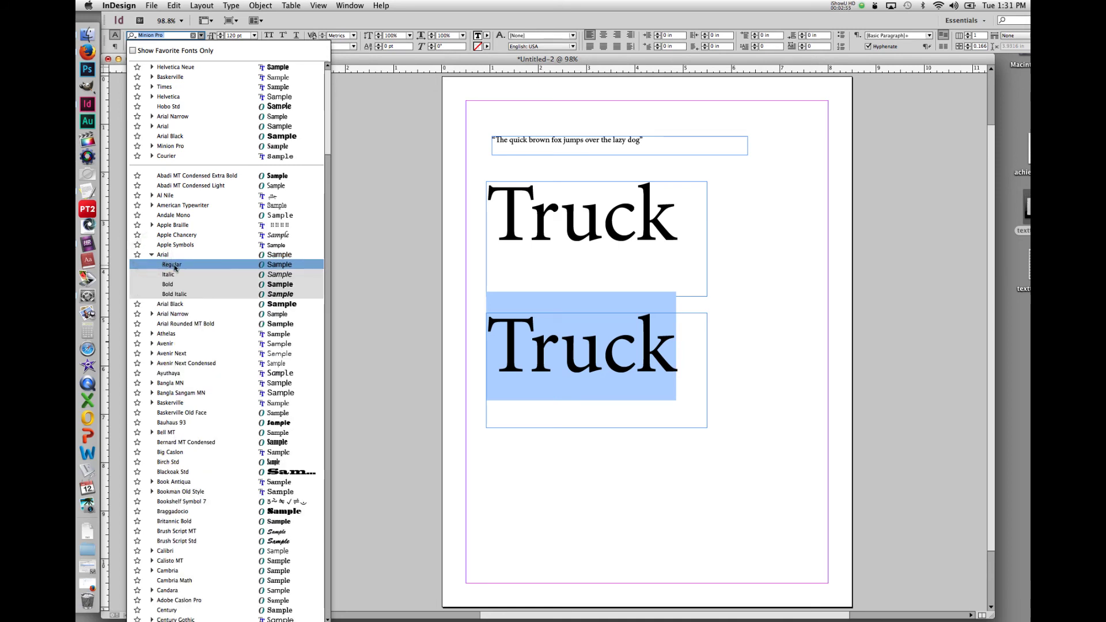
left_click(174, 265)
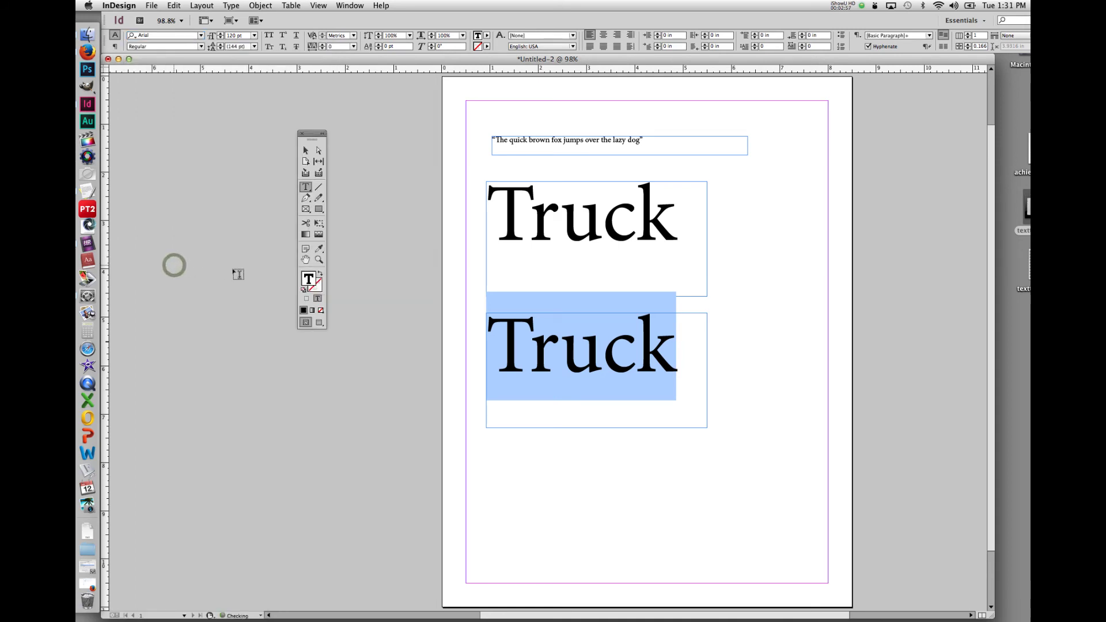
left_click(695, 350)
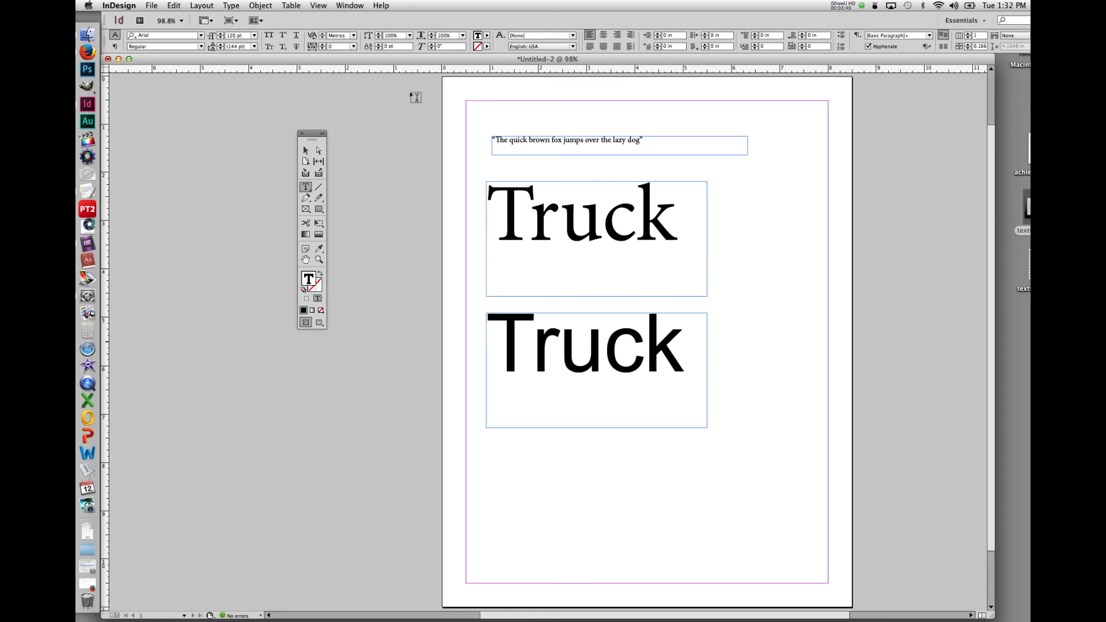
Tighten the letter spacing of the Arial "Truck" by setting its tracking to -50.
left_click_drag(686, 334, 499, 325)
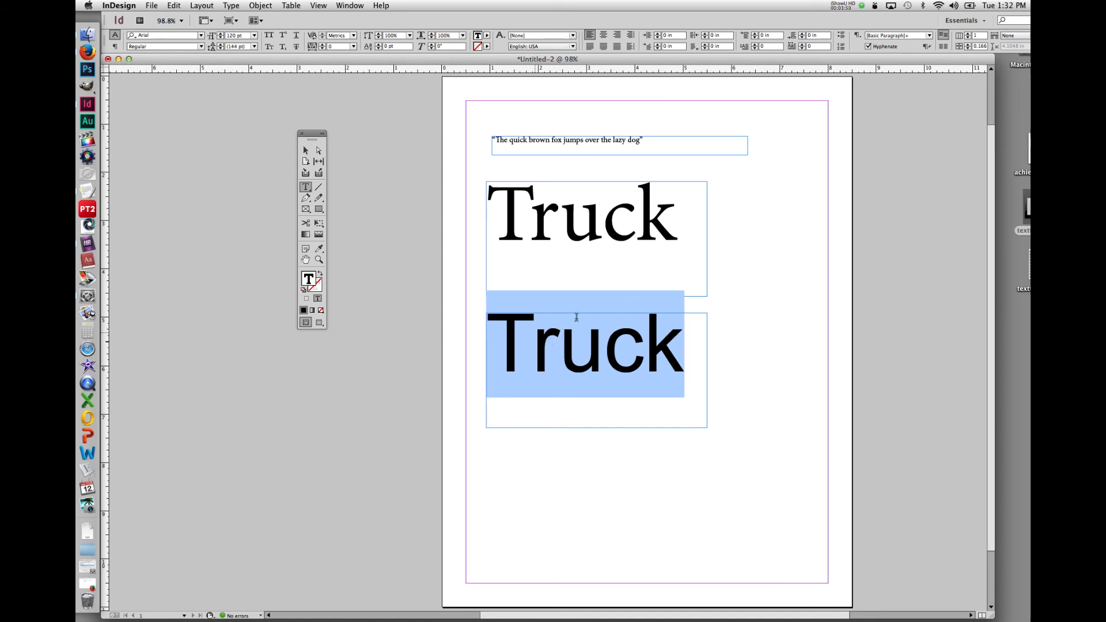
left_click(353, 47)
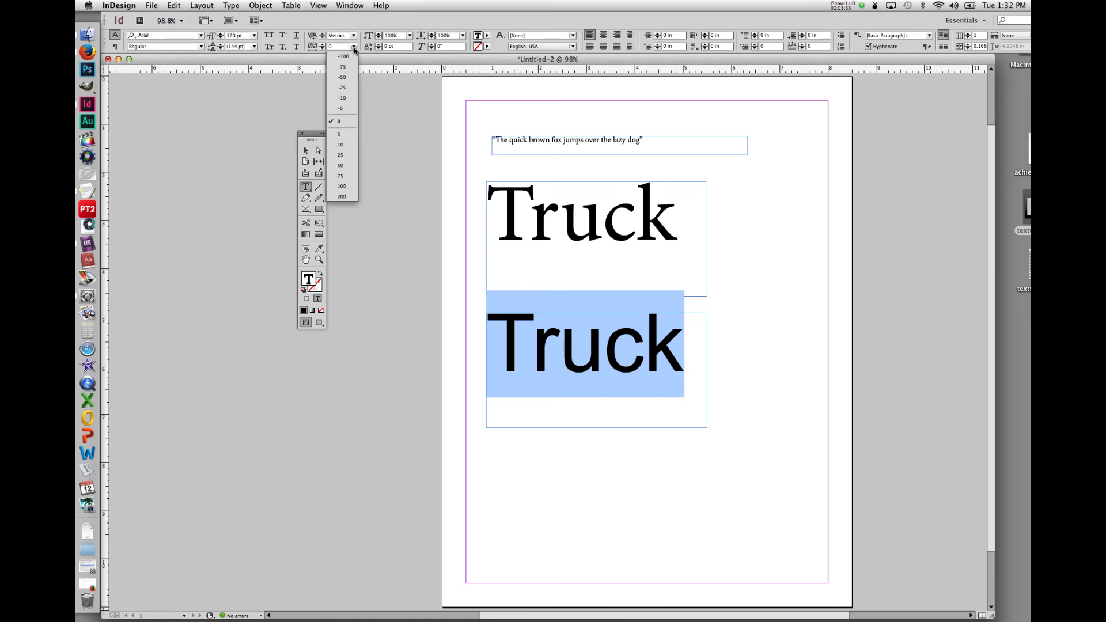
left_click(343, 77)
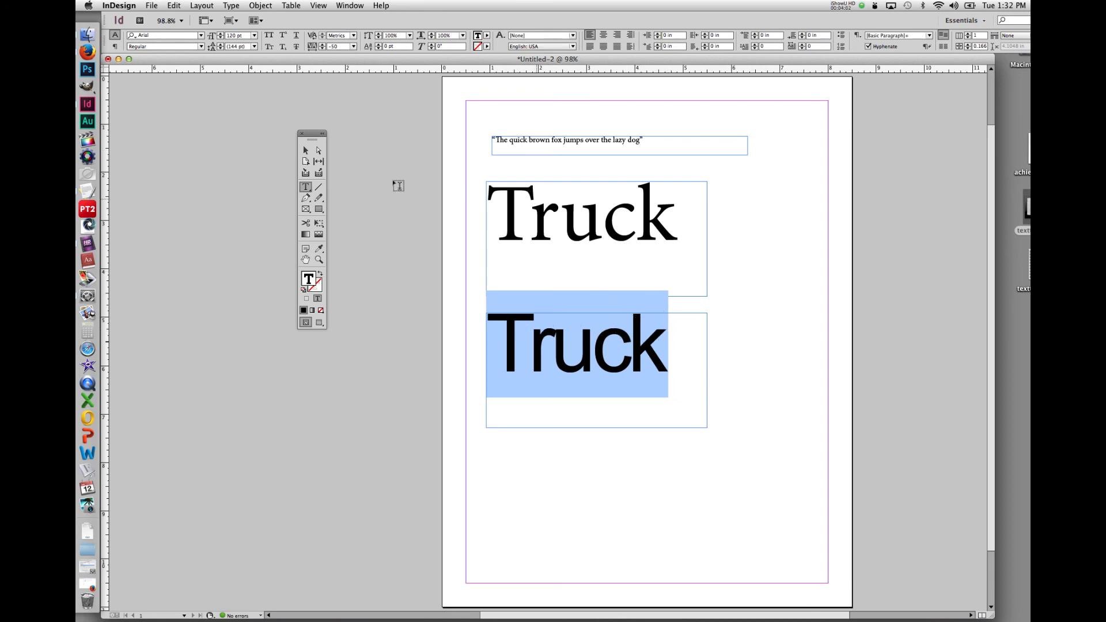
left_click(307, 151)
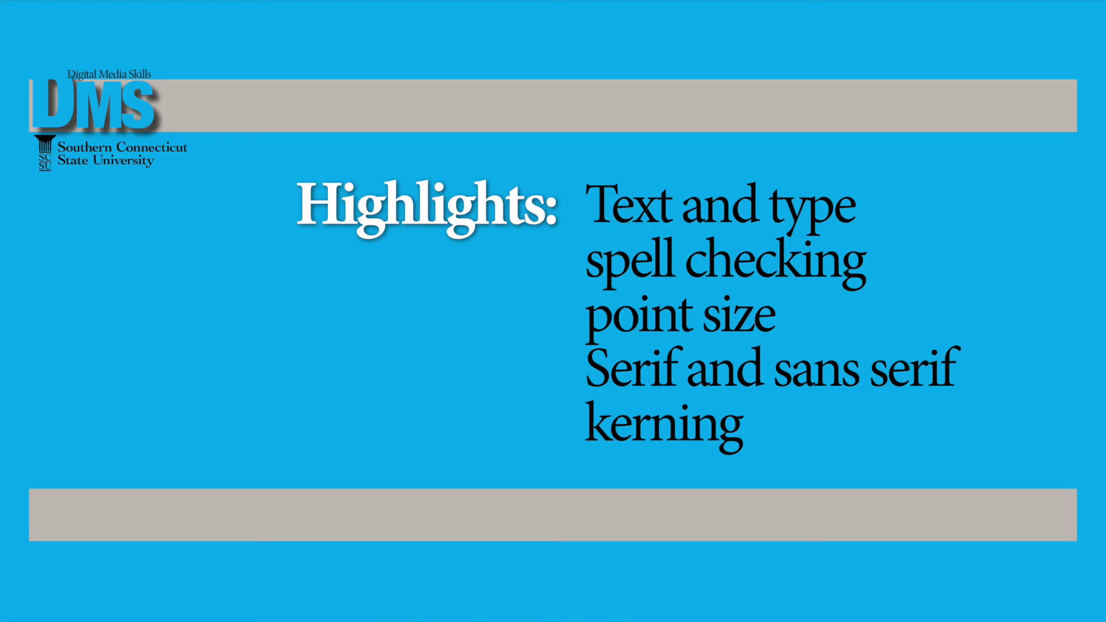